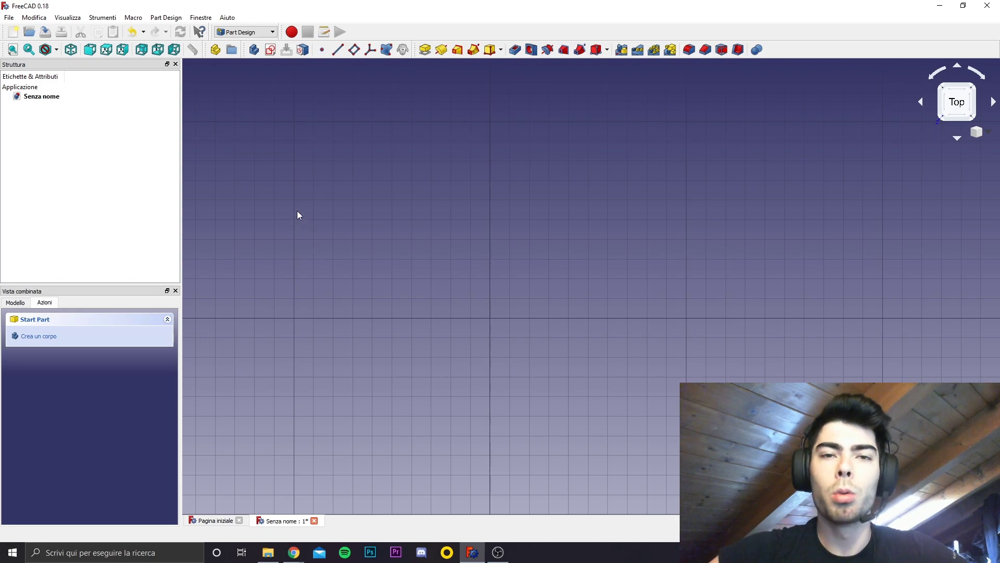
Make Draft the active workbench in place of Part Design.
{"action": "left_click", "coordinate": [245, 32]}
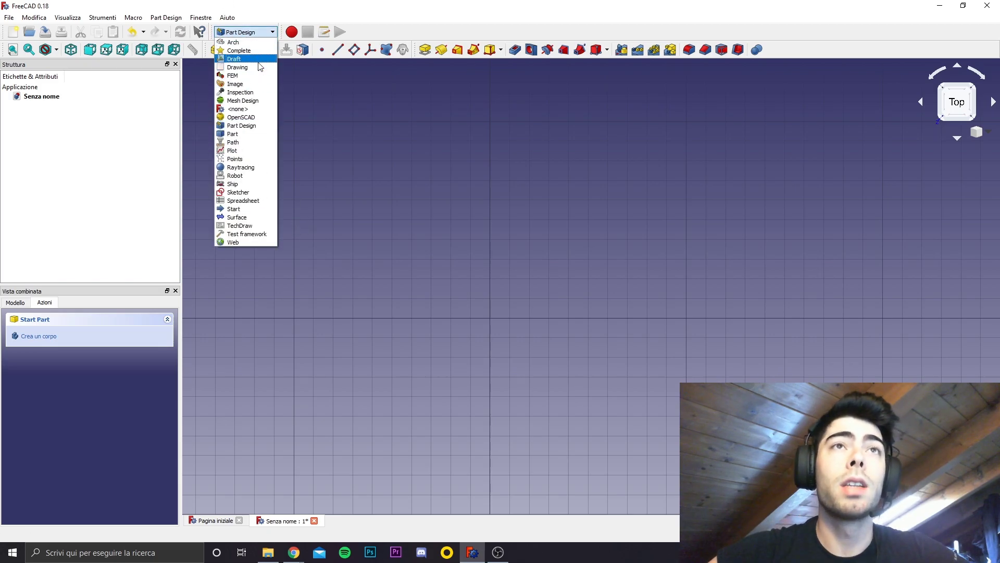
{"action": "left_click", "coordinate": [259, 62]}
{"action": "left_click", "coordinate": [245, 31]}
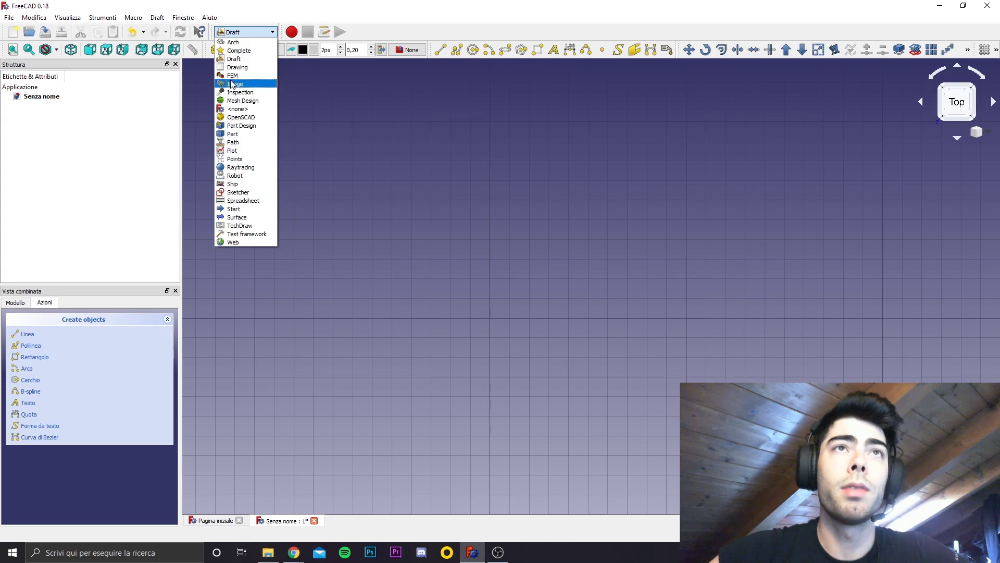
{"action": "left_click", "coordinate": [326, 97]}
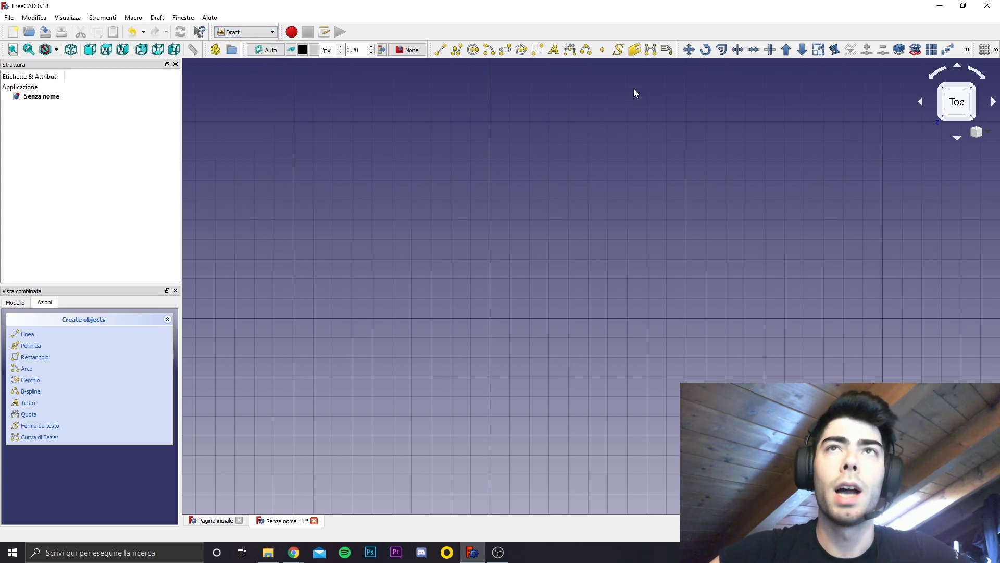
Start a ShapeString reading 'Projecto', 10 mm high, placed at the origin.
{"action": "left_click", "coordinate": [618, 50]}
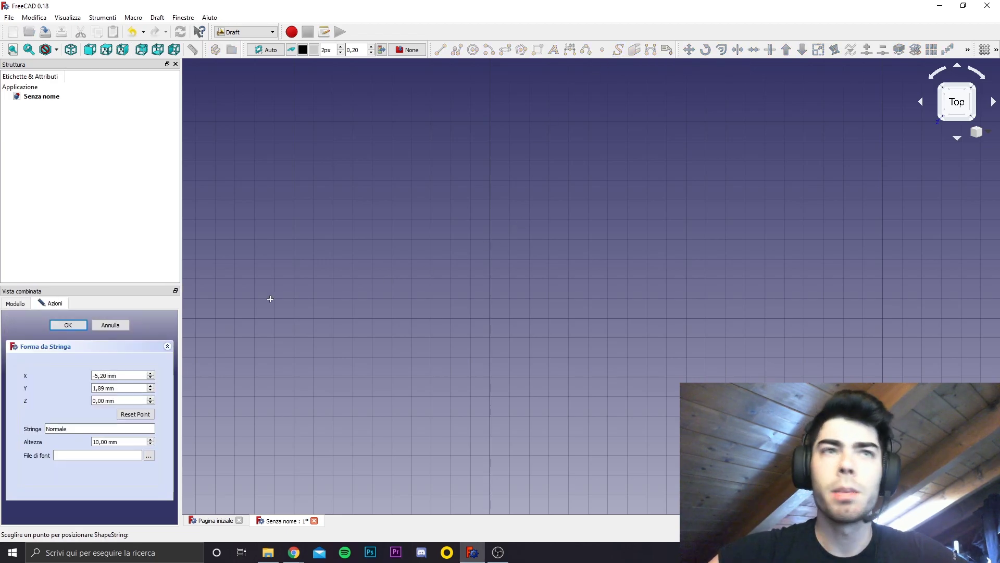
{"action": "double_click", "coordinate": [56, 428]}
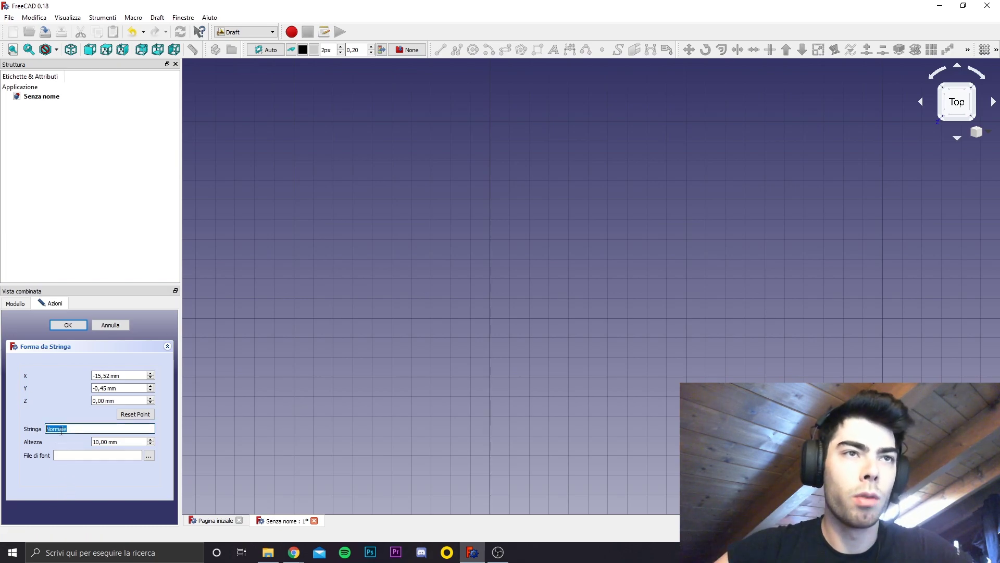
{"action": "type", "text": "Projecto"}
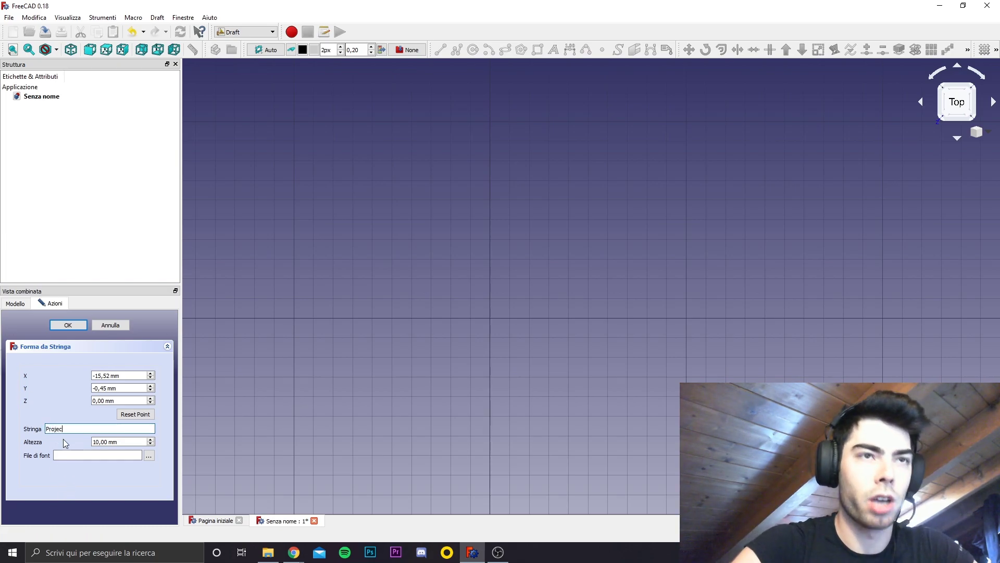
{"action": "left_click", "coordinate": [100, 442]}
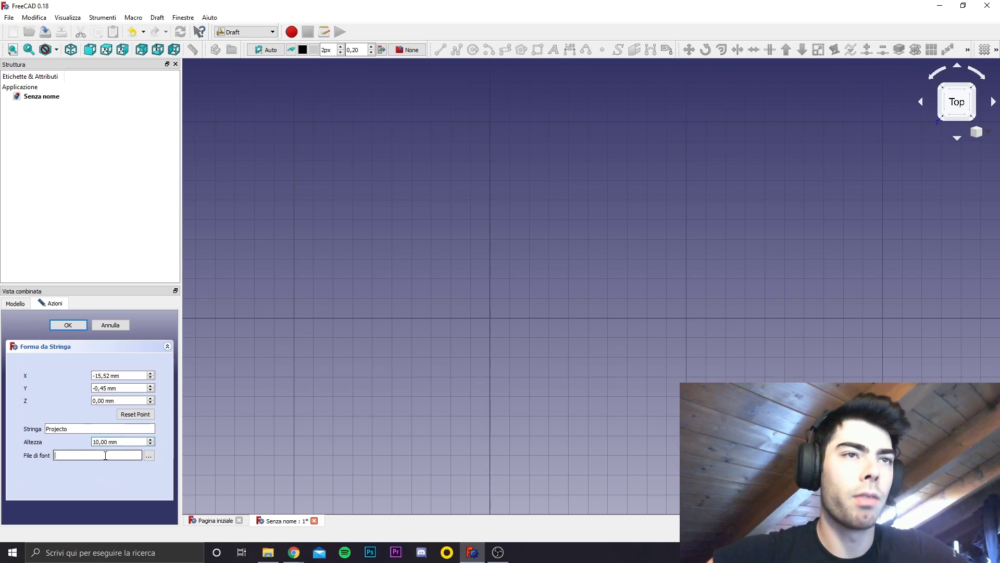
{"action": "left_click", "coordinate": [135, 413]}
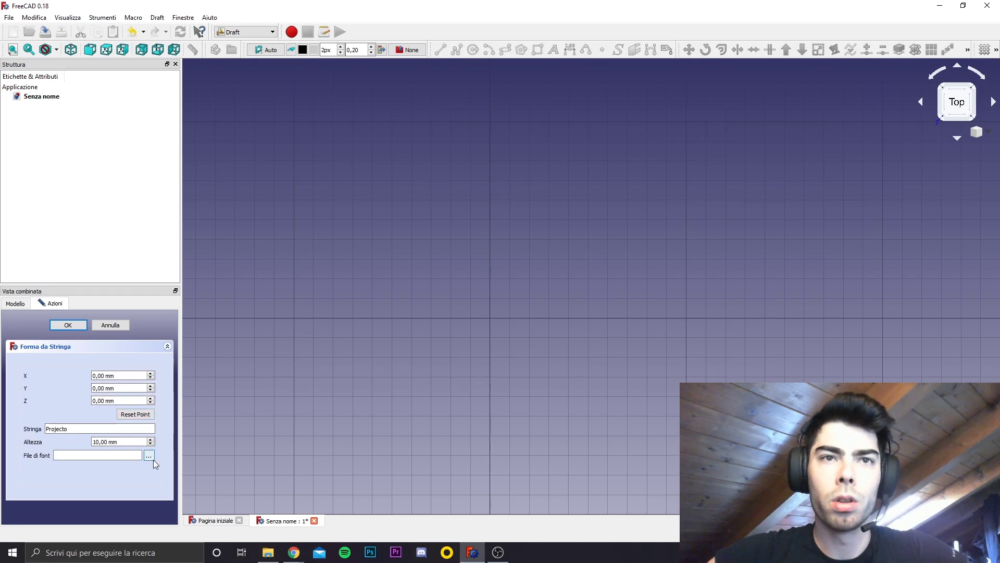
{"action": "mouse_move", "coordinate": [293, 552]}
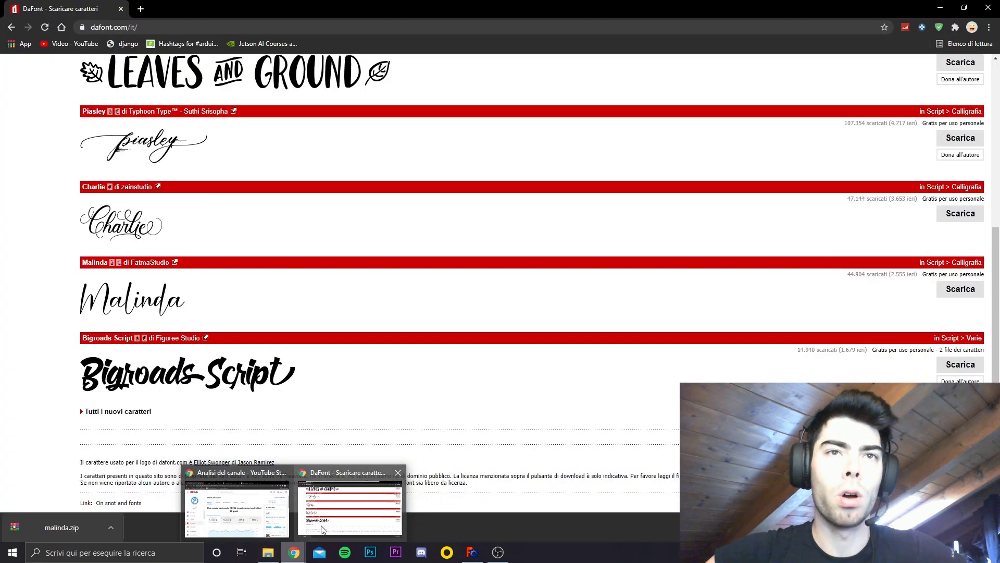
Download the Sweety Rasty font from DaFont's Fantasia > Arricciato category.
{"action": "left_click", "coordinate": [322, 529]}
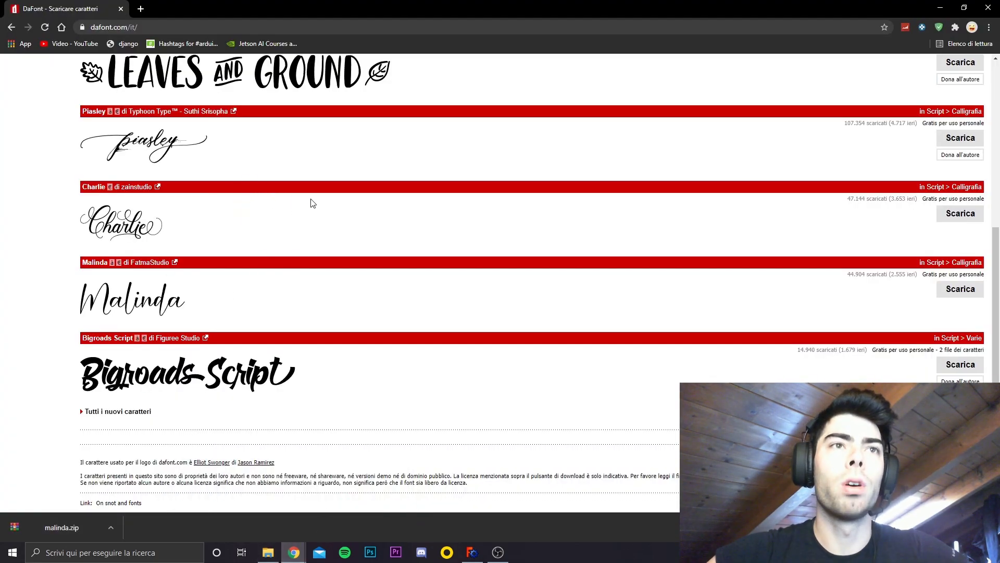
{"action": "scroll", "coordinate": [431, 315], "scroll_direction": "down", "scroll_amount": 1}
{"action": "scroll", "coordinate": [438, 313], "scroll_direction": "up", "scroll_amount": 5}
{"action": "scroll", "coordinate": [438, 310], "scroll_direction": "down", "scroll_amount": 1}
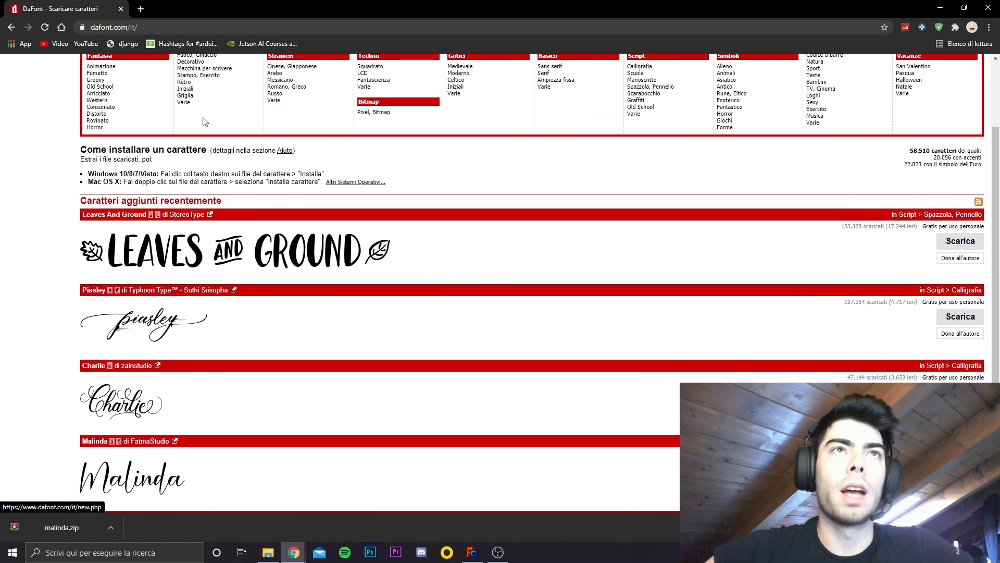
{"action": "left_click", "coordinate": [100, 95]}
{"action": "scroll", "coordinate": [235, 308], "scroll_direction": "down", "scroll_amount": 3}
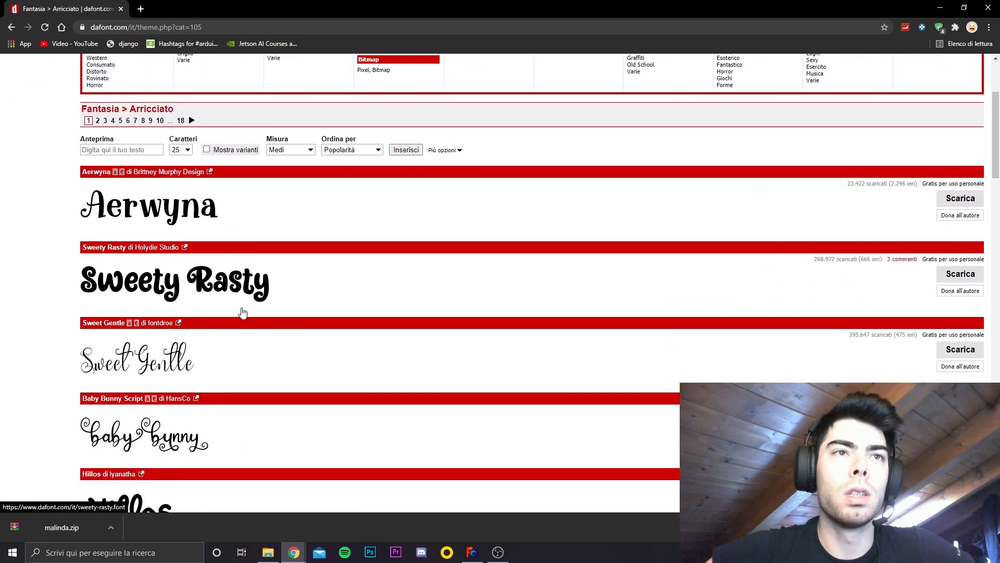
{"action": "left_click", "coordinate": [942, 275]}
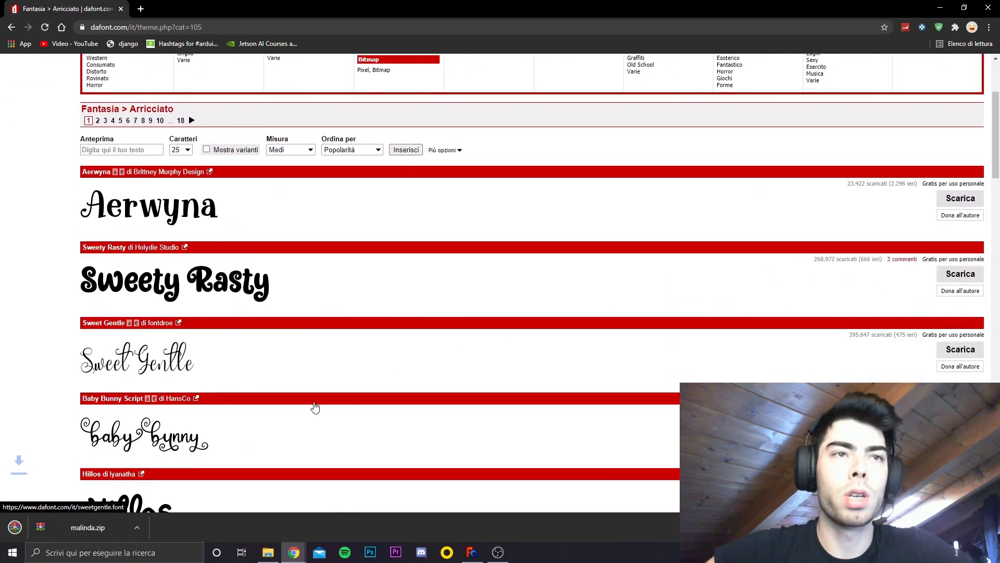
Unzip sweety_rasty.zip in the CAR folder with Estrai qui and select Sweety Rasty.otf.
{"action": "left_click", "coordinate": [268, 552]}
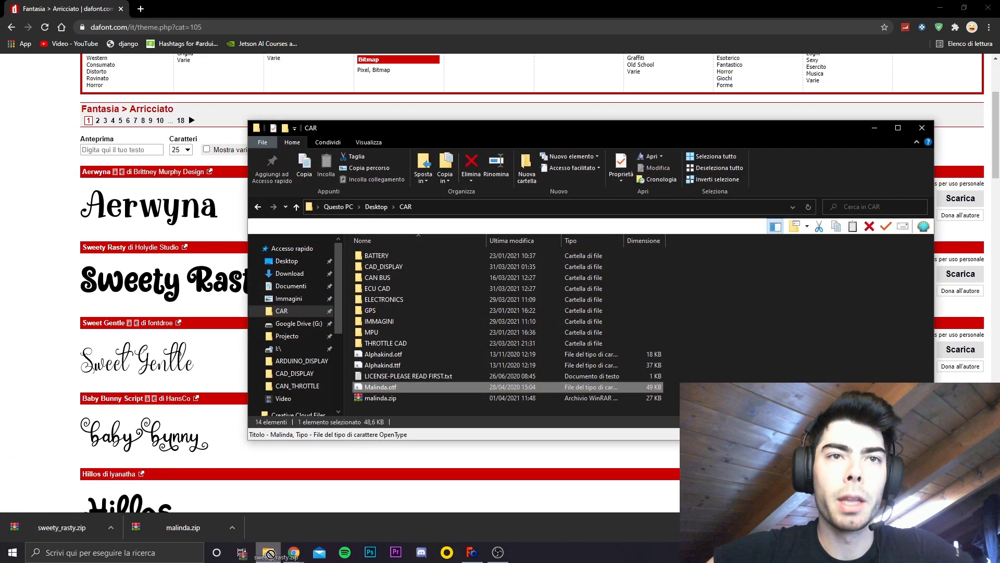
{"action": "right_click", "coordinate": [389, 406]}
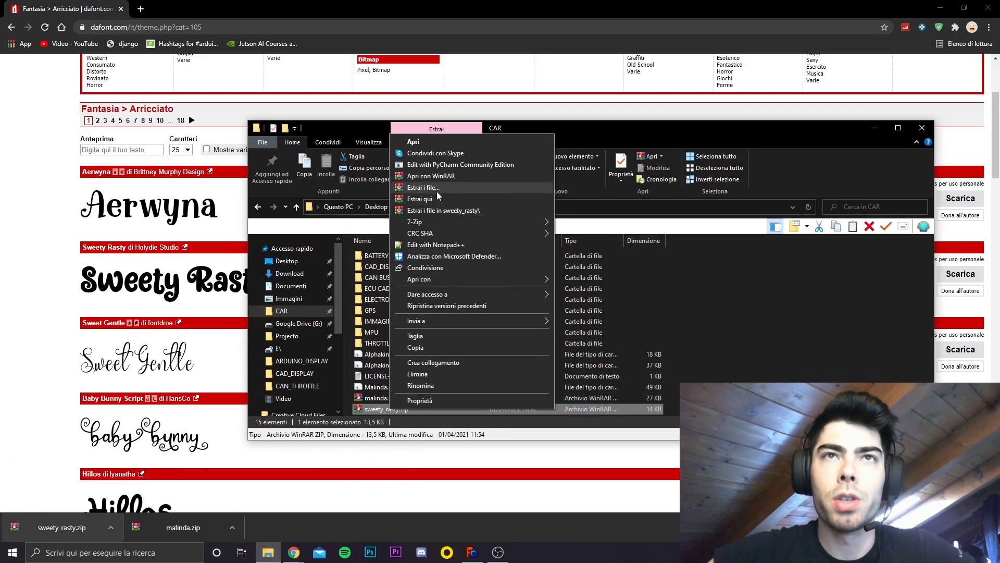
{"action": "left_click", "coordinate": [443, 202]}
{"action": "left_click", "coordinate": [399, 395]}
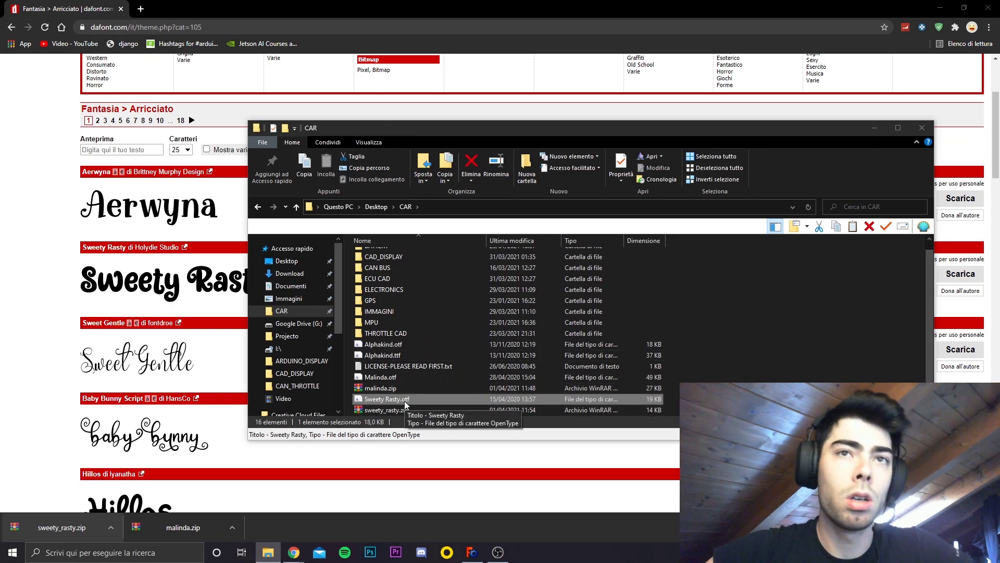
Create the Projecto ShapeString at the origin using the Sweety Rasty.otf font.
{"action": "left_click", "coordinate": [472, 552]}
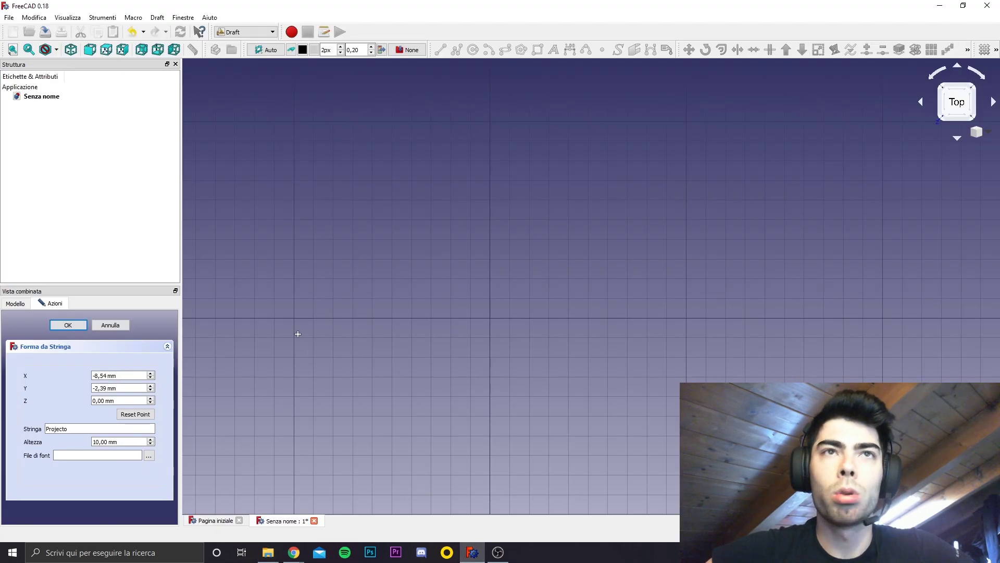
{"action": "left_click", "coordinate": [149, 455]}
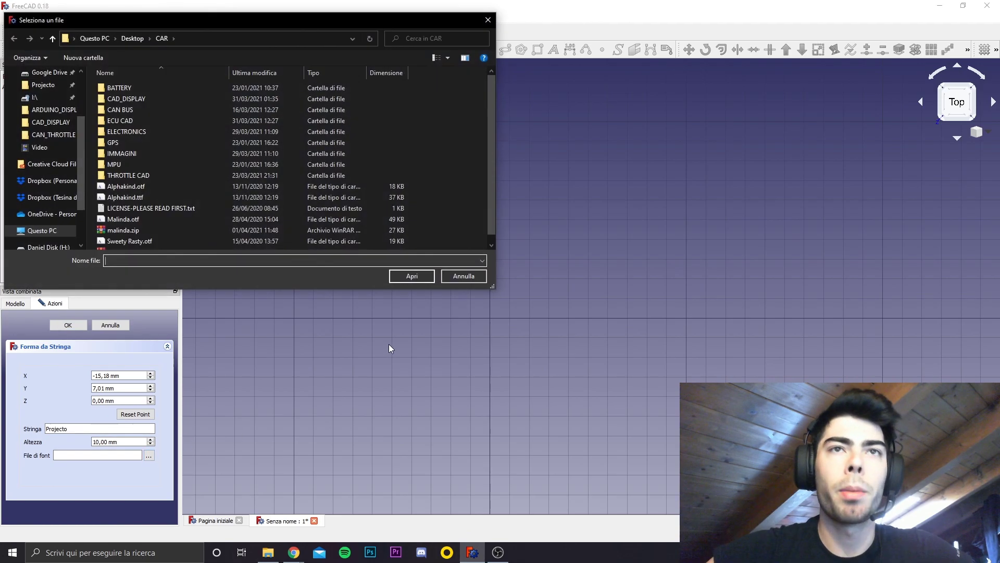
{"action": "double_click", "coordinate": [157, 235]}
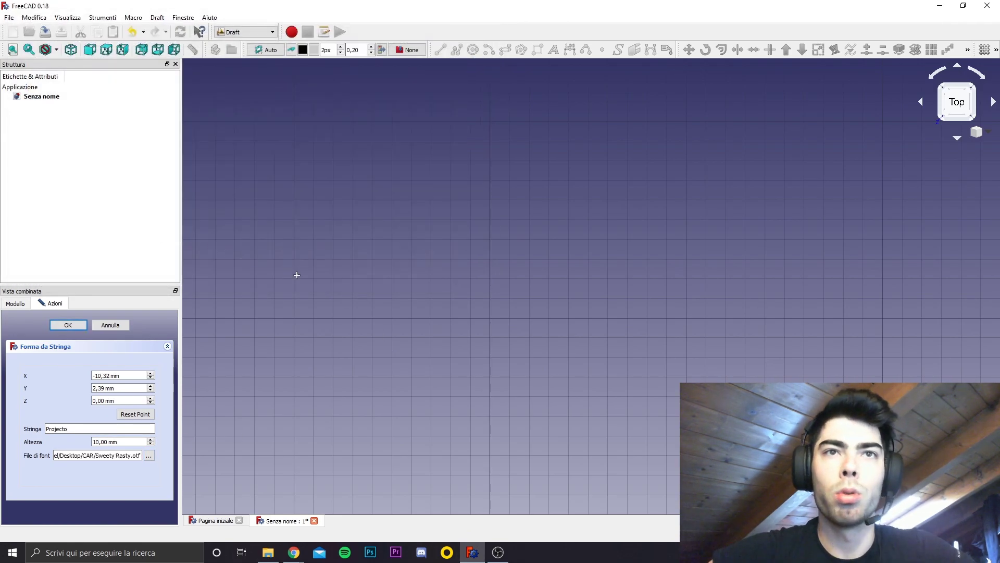
{"action": "left_click", "coordinate": [135, 414]}
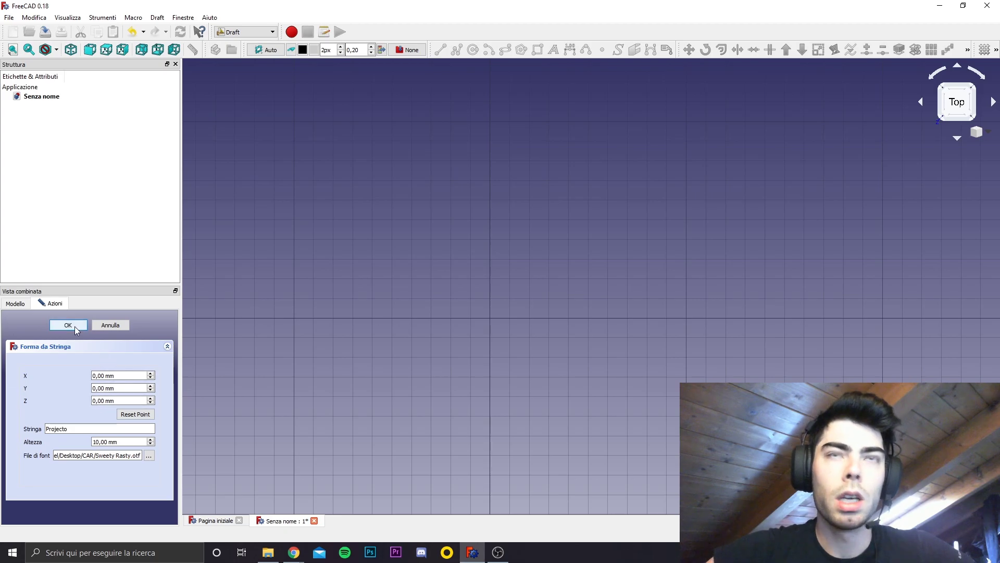
{"action": "left_click", "coordinate": [67, 324]}
Check the curly Projecto text from the Right and Top views.
{"action": "scroll", "coordinate": [853, 333], "scroll_direction": "down", "scroll_amount": 5}
{"action": "scroll", "coordinate": [774, 301], "scroll_direction": "up", "scroll_amount": 3}
{"action": "scroll", "coordinate": [511, 261], "scroll_direction": "down", "scroll_amount": 2}
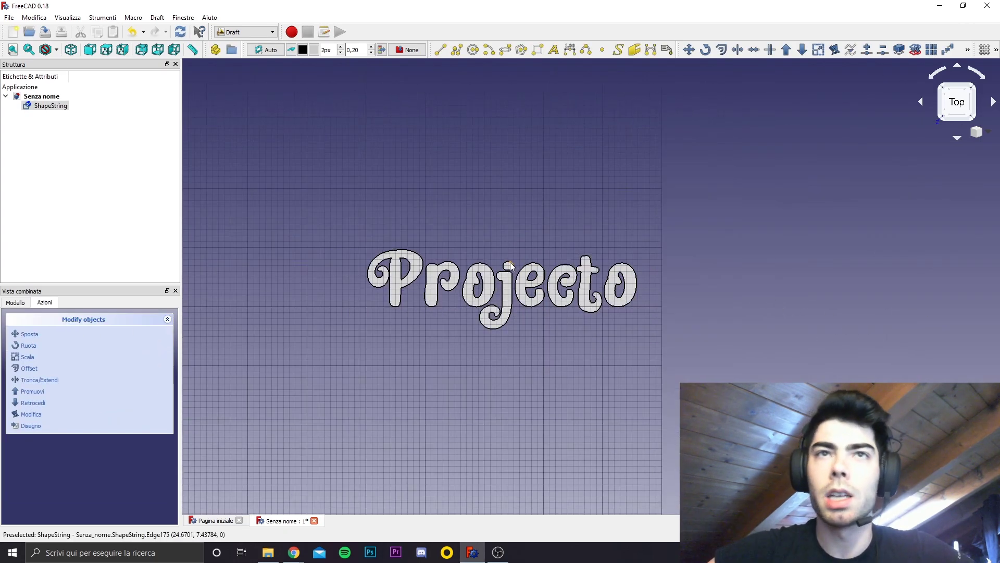
{"action": "scroll", "coordinate": [547, 258], "scroll_direction": "up", "scroll_amount": 2}
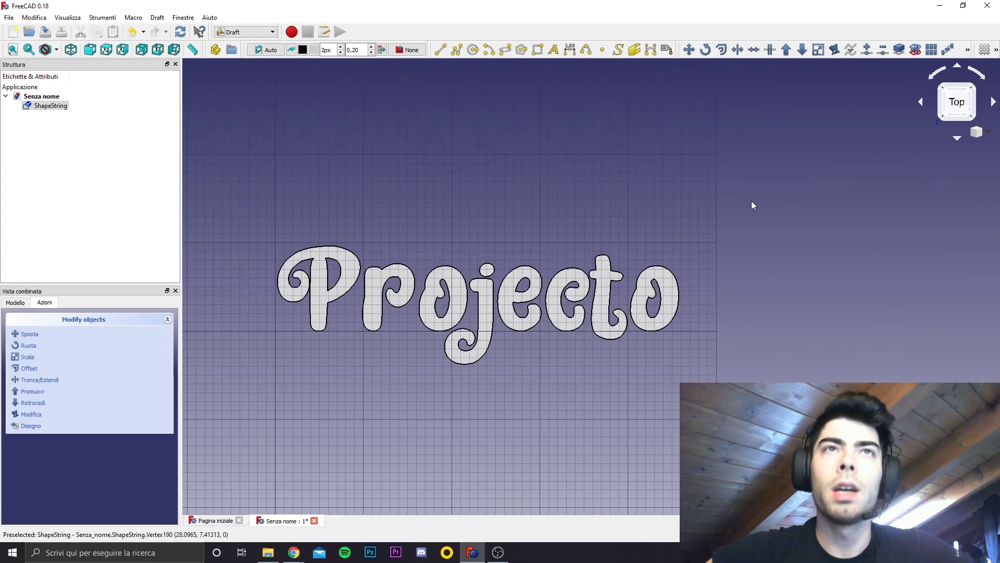
{"action": "left_click", "coordinate": [922, 103]}
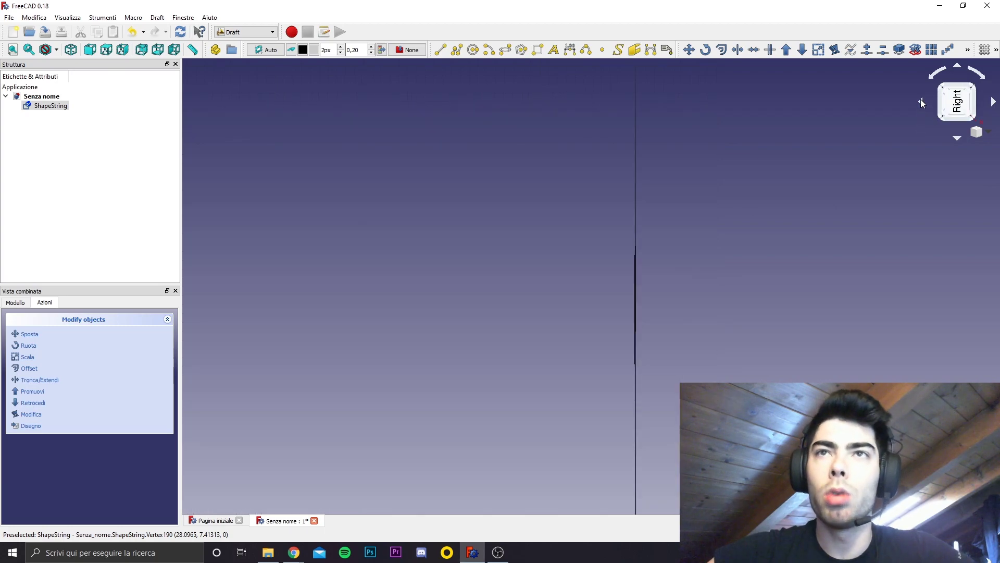
{"action": "left_click", "coordinate": [994, 102]}
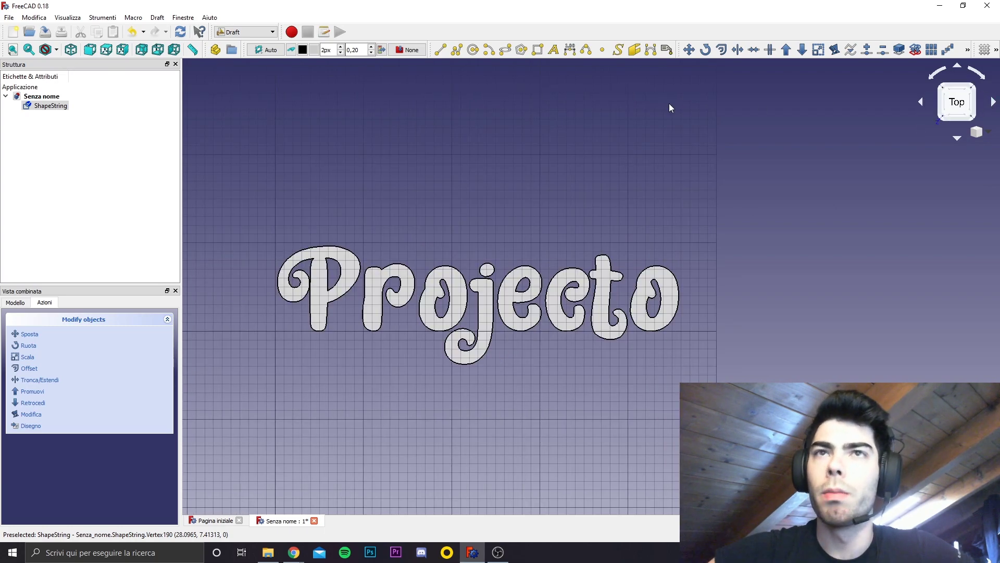
{"action": "left_click", "coordinate": [266, 35]}
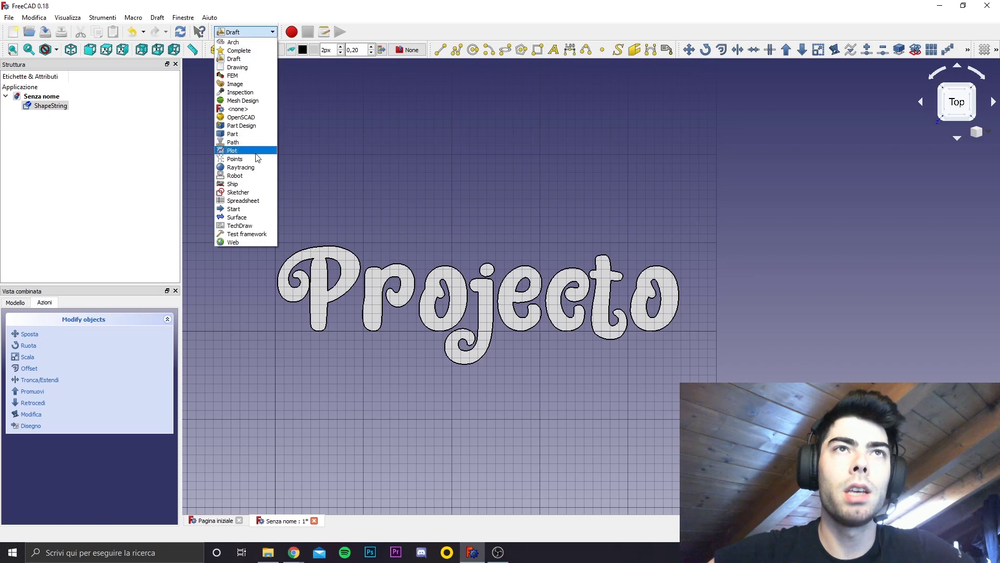
Extrude the Projecto ShapeString into a solid and inspect it before returning to Top view.
{"action": "left_click", "coordinate": [244, 130]}
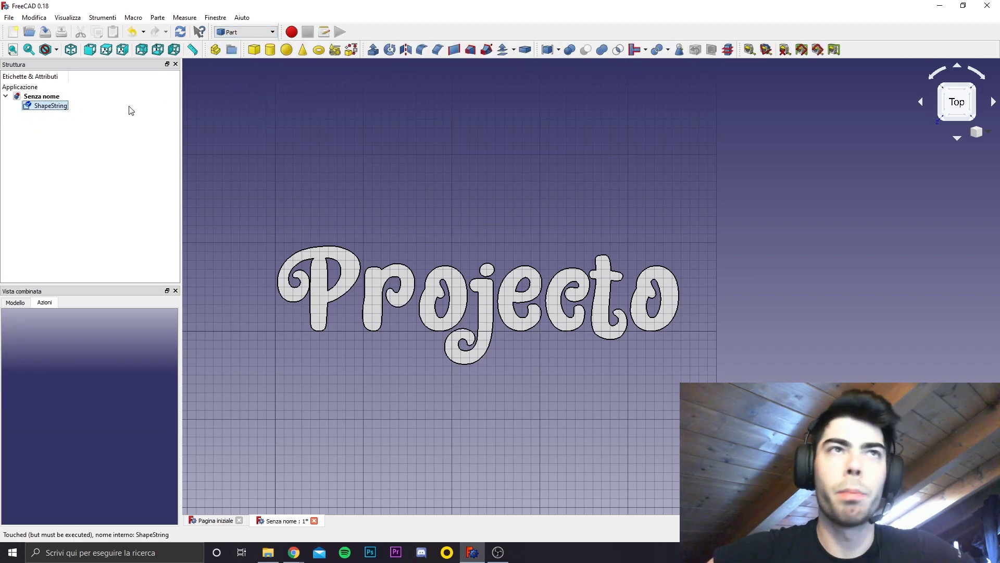
{"action": "left_click", "coordinate": [373, 52]}
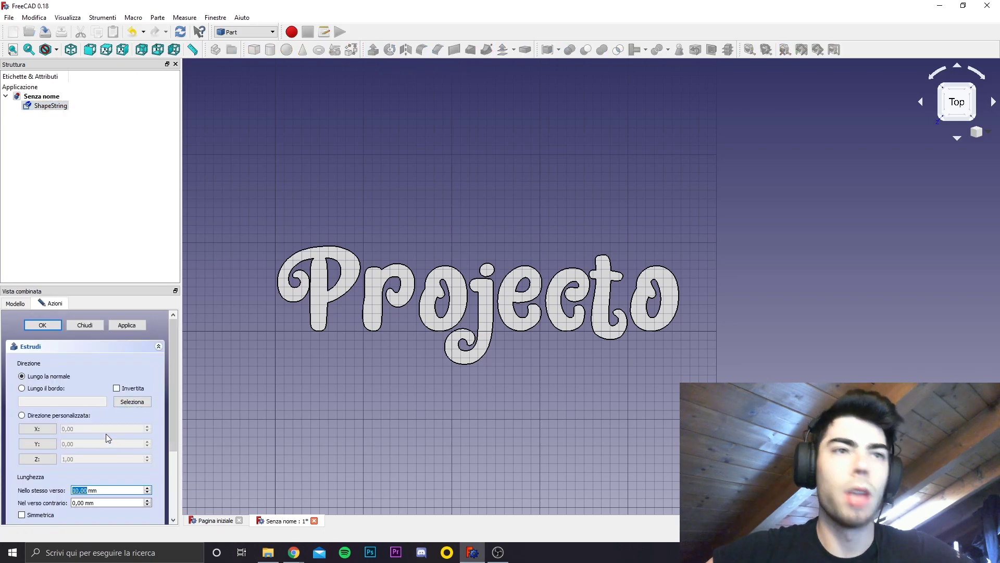
{"action": "left_click", "coordinate": [43, 325]}
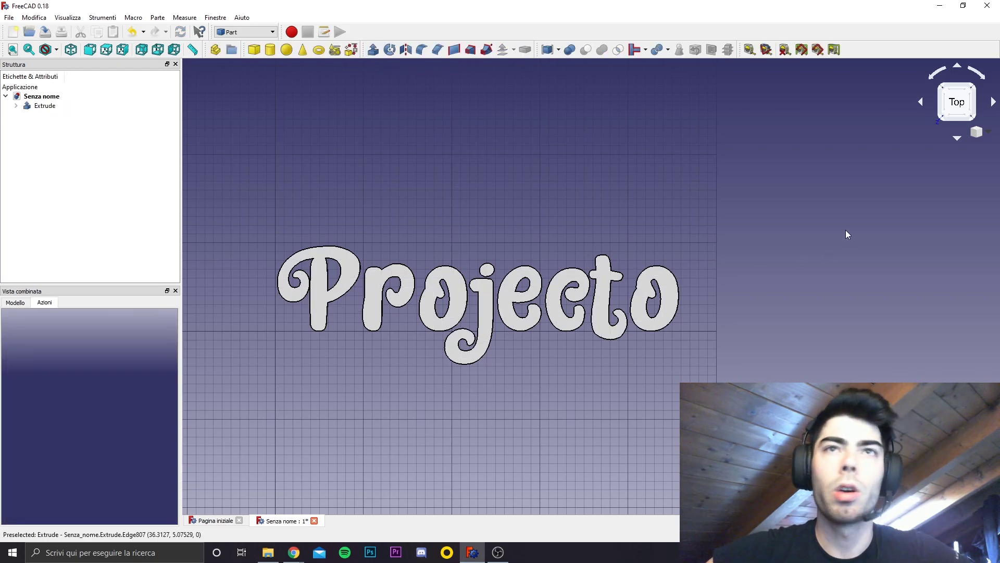
{"action": "left_click", "coordinate": [993, 102]}
{"action": "left_click", "coordinate": [994, 101]}
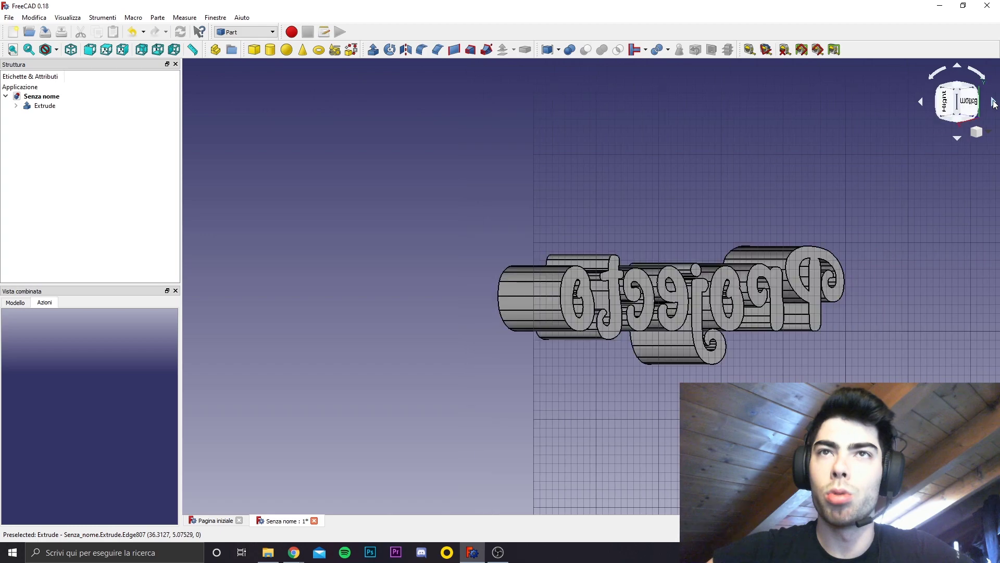
{"action": "key", "text": "2"}
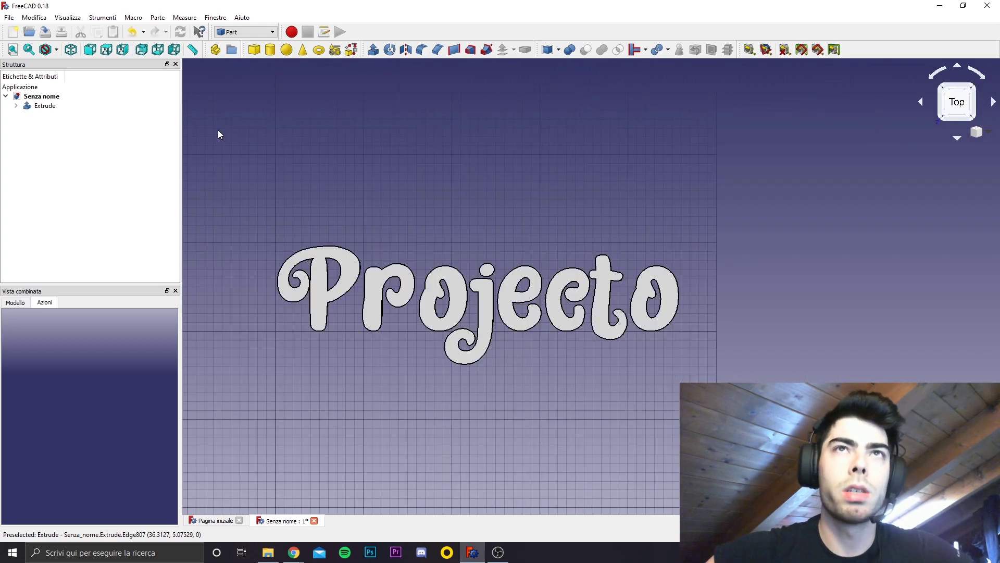
{"action": "left_click", "coordinate": [260, 32]}
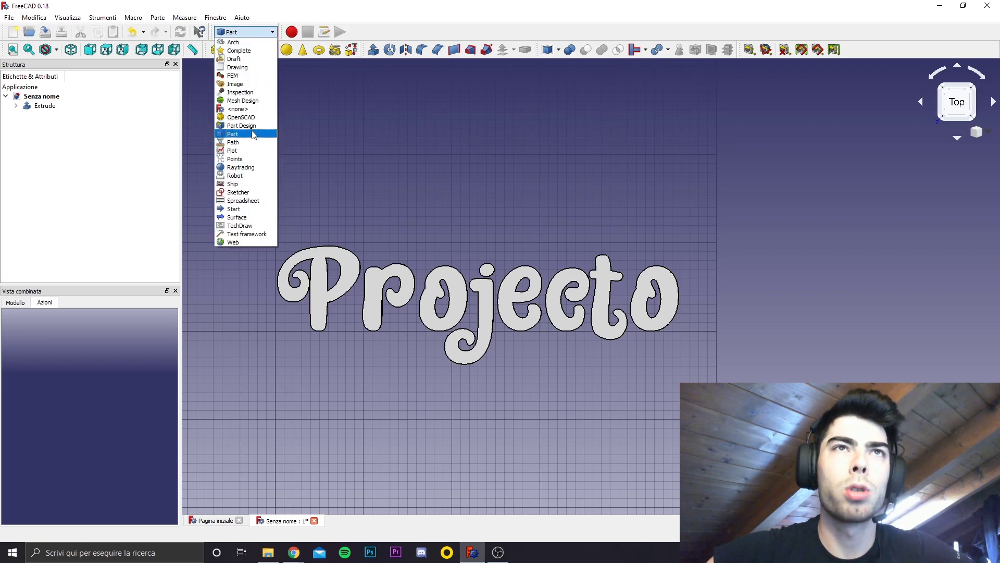
Create a Body and sketch a rectangle on XY_Plane enclosing the Projecto text.
{"action": "left_click", "coordinate": [250, 126]}
{"action": "left_click", "coordinate": [255, 49]}
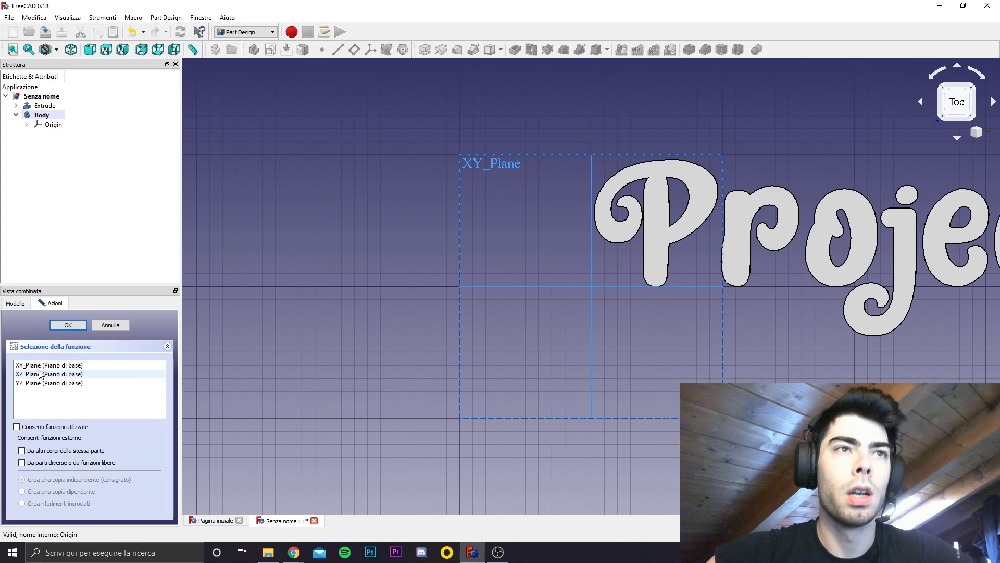
{"action": "left_click", "coordinate": [50, 364]}
{"action": "left_click", "coordinate": [68, 324]}
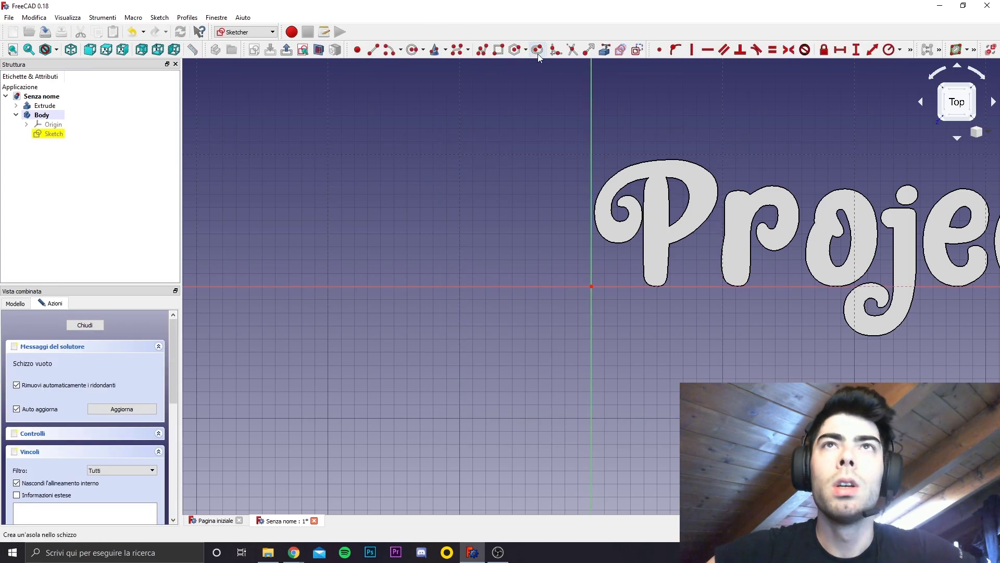
{"action": "left_click", "coordinate": [498, 49]}
{"action": "scroll", "coordinate": [480, 105], "scroll_direction": "down", "scroll_amount": 5}
{"action": "scroll", "coordinate": [625, 99], "scroll_direction": "up", "scroll_amount": 5}
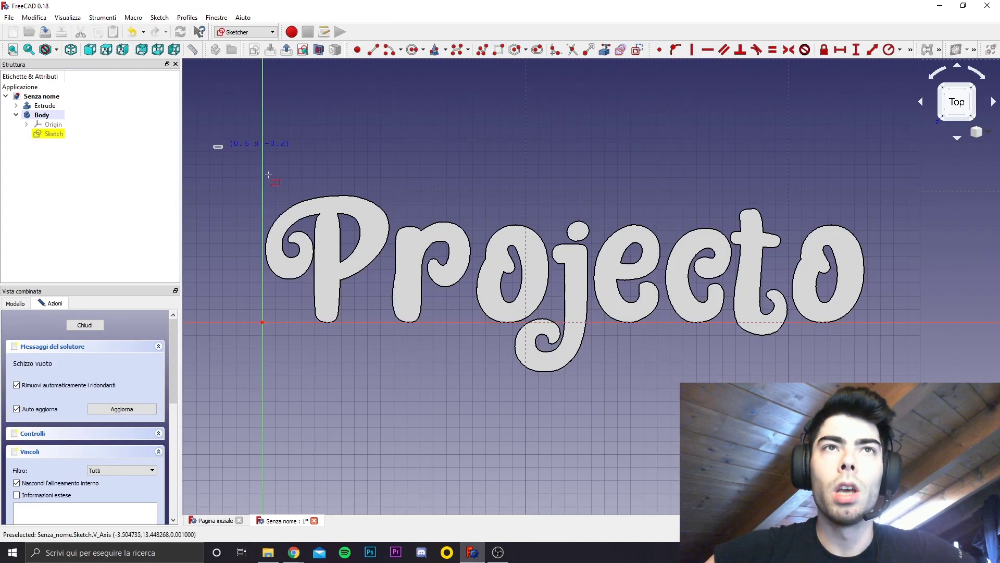
{"action": "left_click", "coordinate": [214, 145]}
{"action": "left_click", "coordinate": [896, 410]}
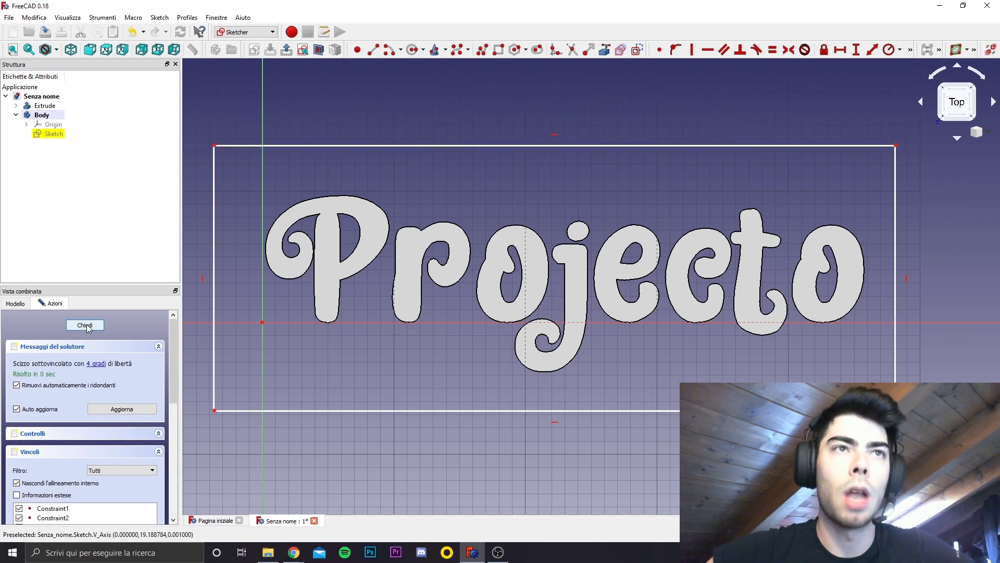
{"action": "left_click", "coordinate": [86, 325]}
Pad the rectangle sketch 5 mm into a plate.
{"action": "left_click", "coordinate": [23, 302]}
{"action": "left_click", "coordinate": [42, 115]}
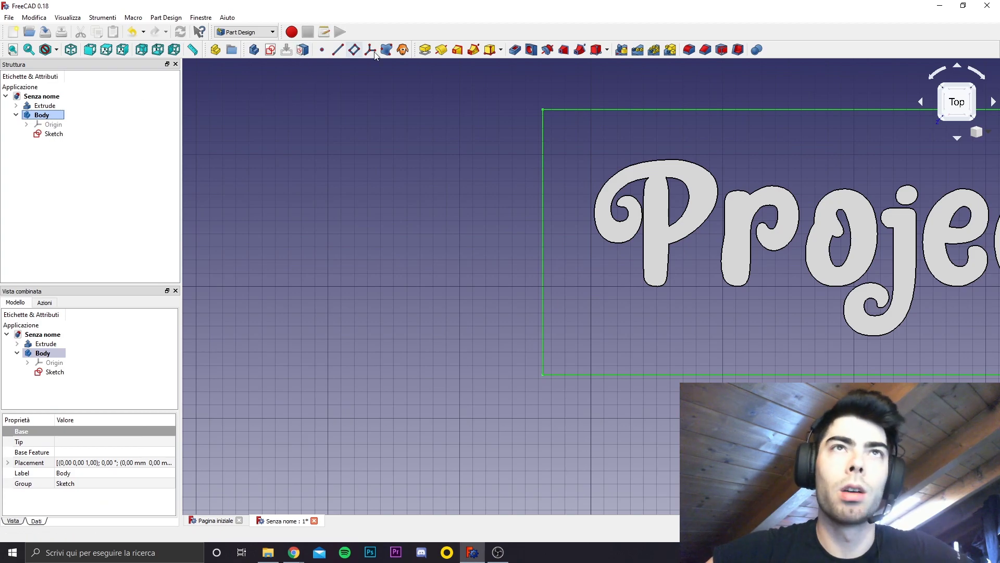
{"action": "left_click", "coordinate": [424, 50]}
{"action": "type", "text": "5"}
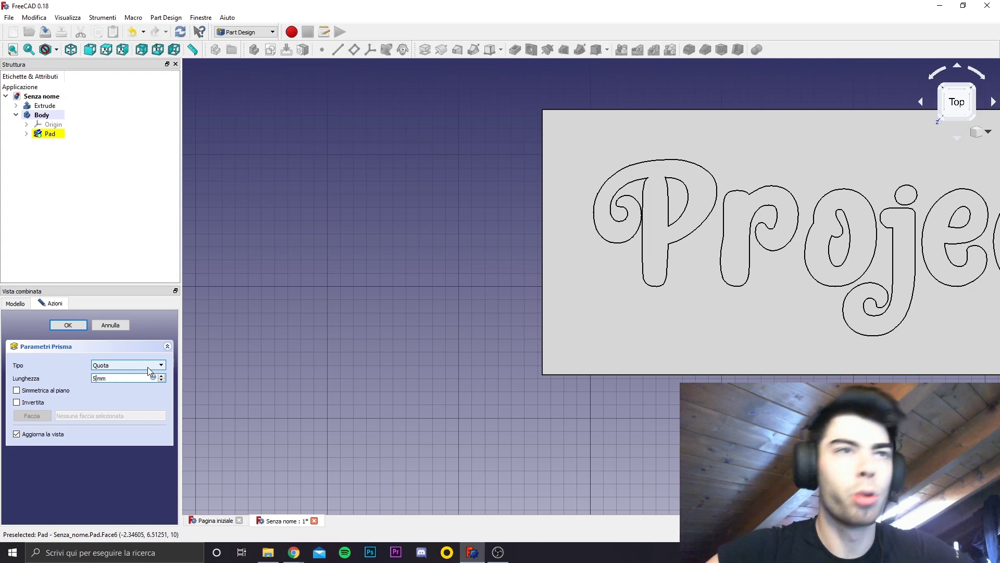
{"action": "key", "text": "Return"}
{"action": "left_click", "coordinate": [922, 103]}
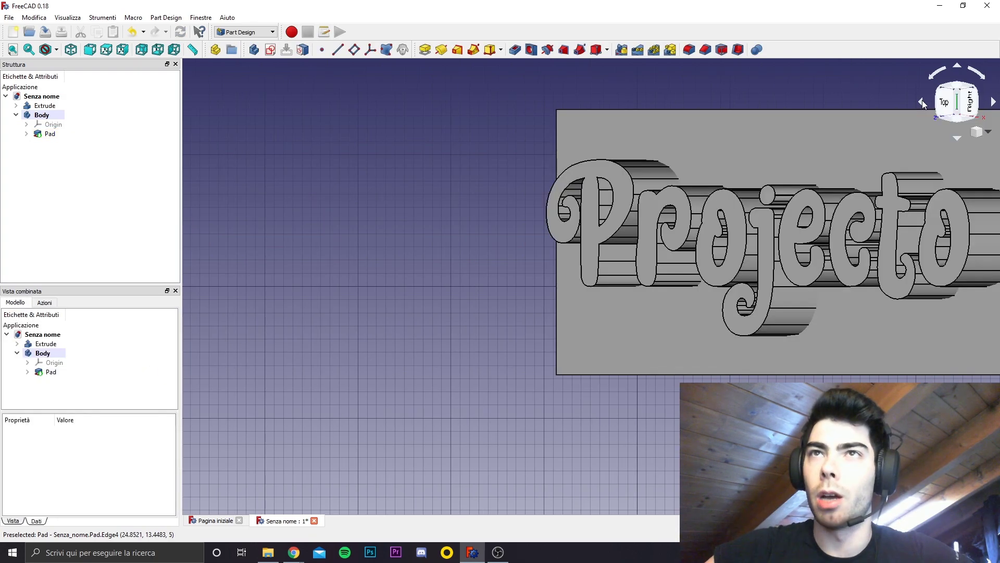
{"action": "left_click", "coordinate": [44, 105]}
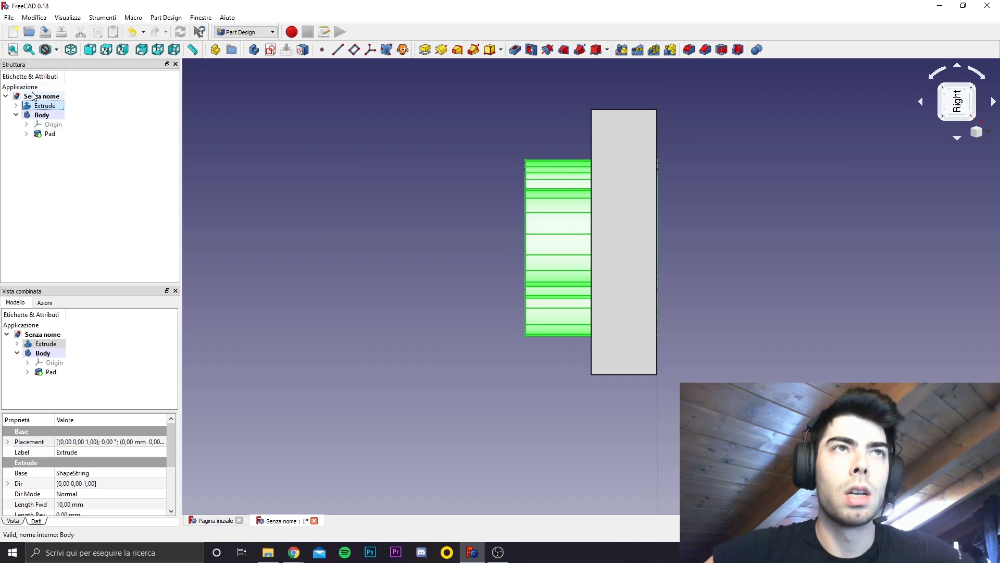
Set the Extrude placement to Z −2 mm, Y 1 mm, rotated −10° about Z.
{"action": "right_click", "coordinate": [37, 104]}
{"action": "key", "text": "Escape"}
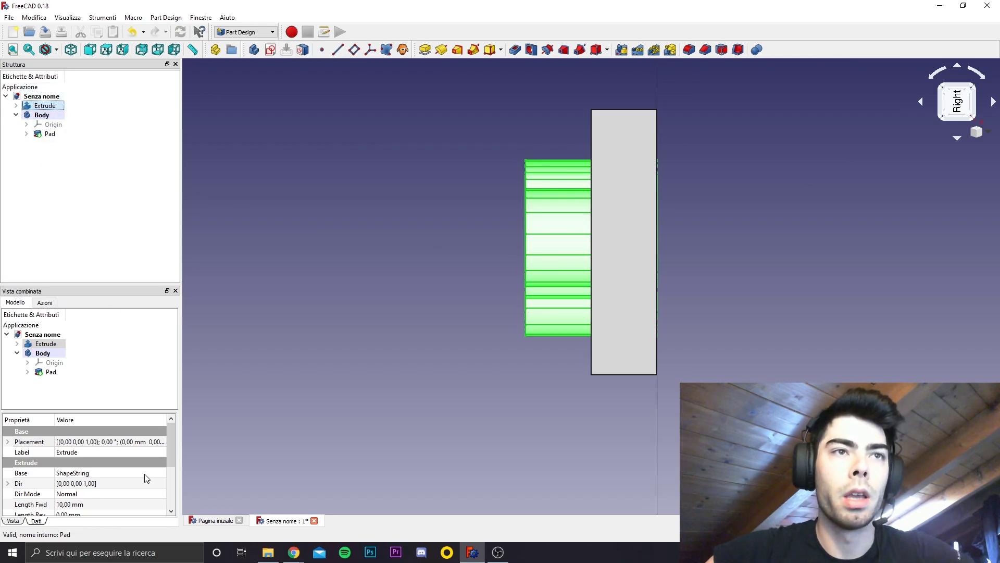
{"action": "left_click", "coordinate": [165, 441]}
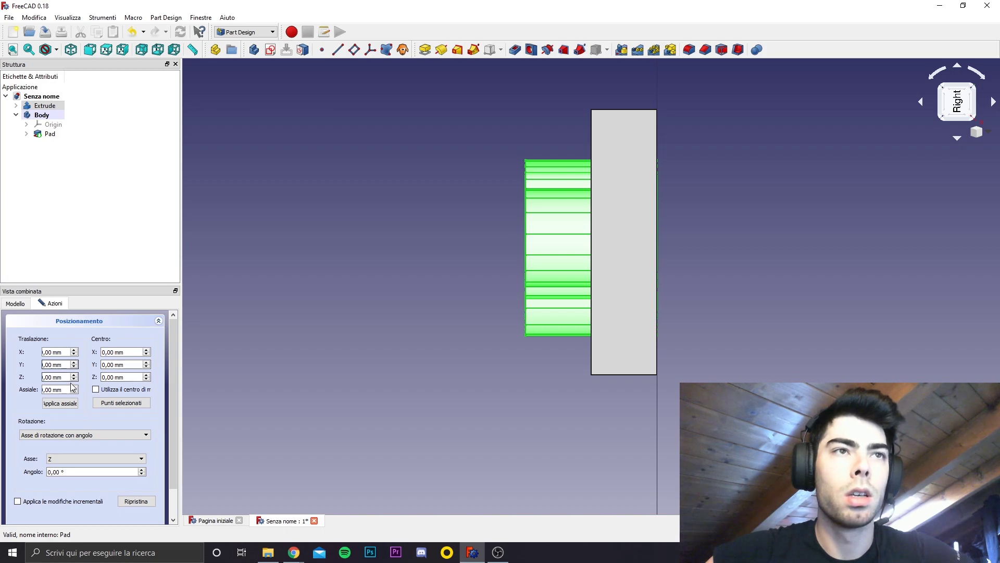
{"action": "left_click", "coordinate": [73, 379]}
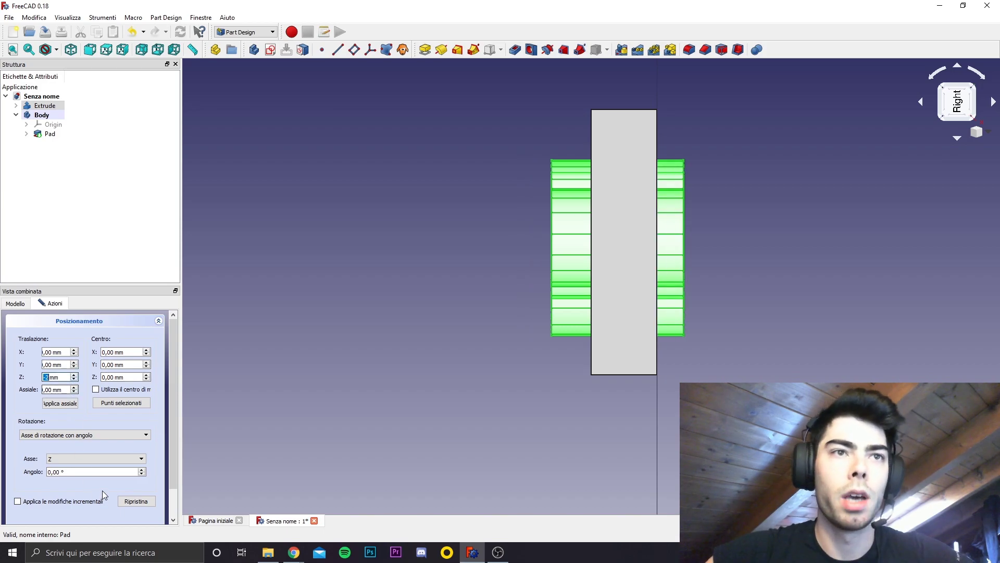
{"action": "scroll", "coordinate": [102, 490], "scroll_direction": "down", "scroll_amount": 2}
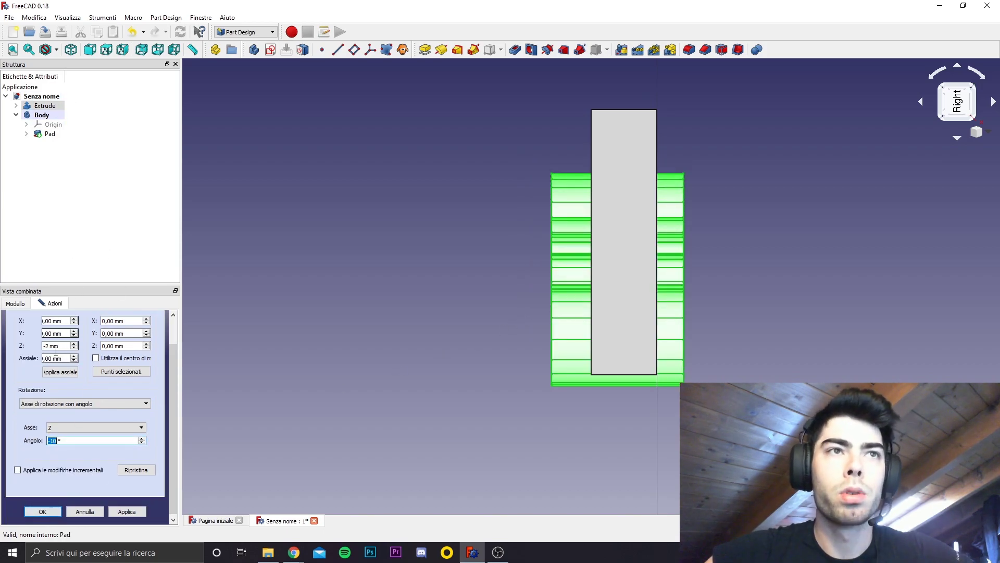
{"action": "double_click", "coordinate": [51, 333]}
{"action": "type", "text": "1"}
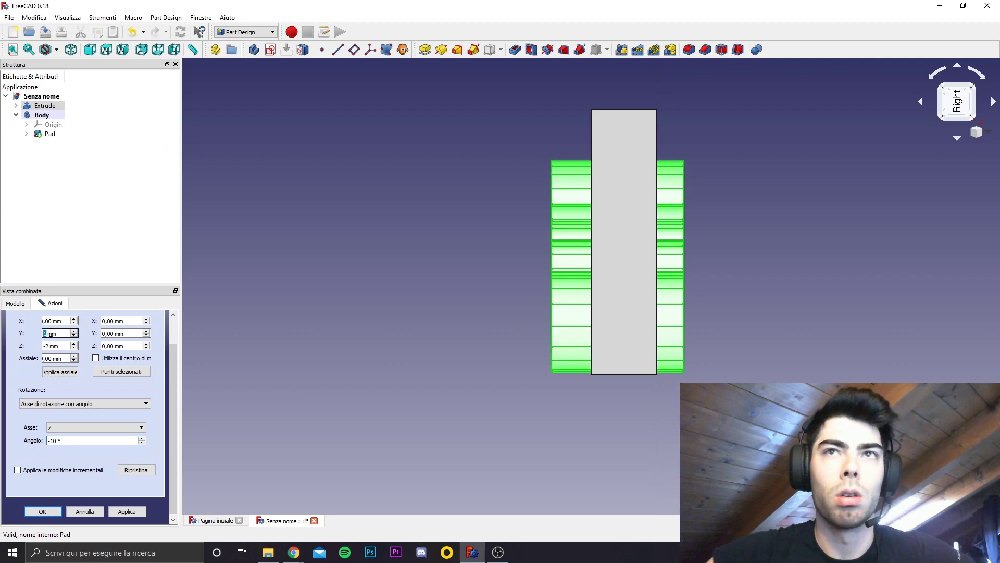
{"action": "key", "text": "Return"}
{"action": "left_click", "coordinate": [16, 115]}
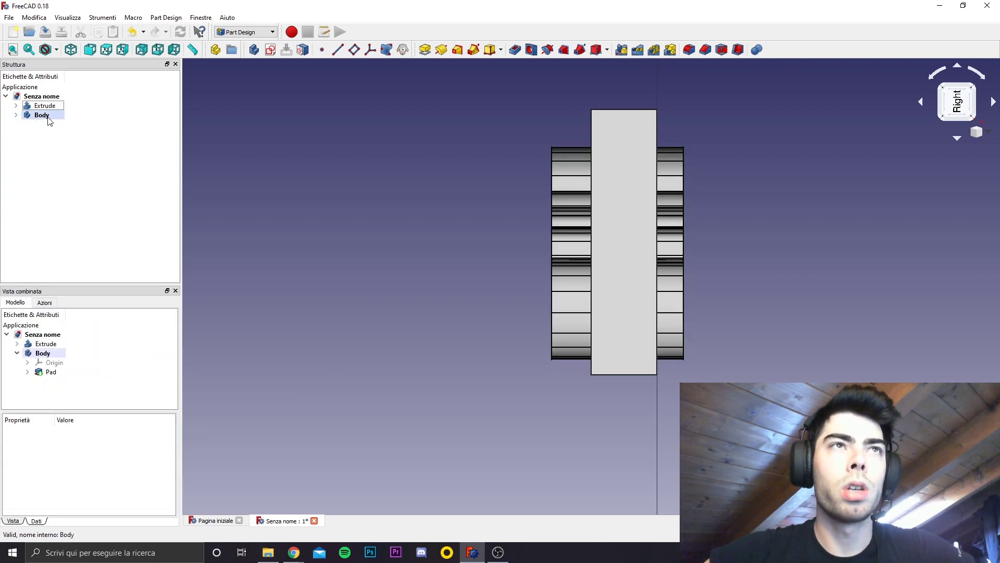
Subtract the Extrude text from the plate Body with a Part Boolean Cut.
{"action": "left_click", "coordinate": [48, 118]}
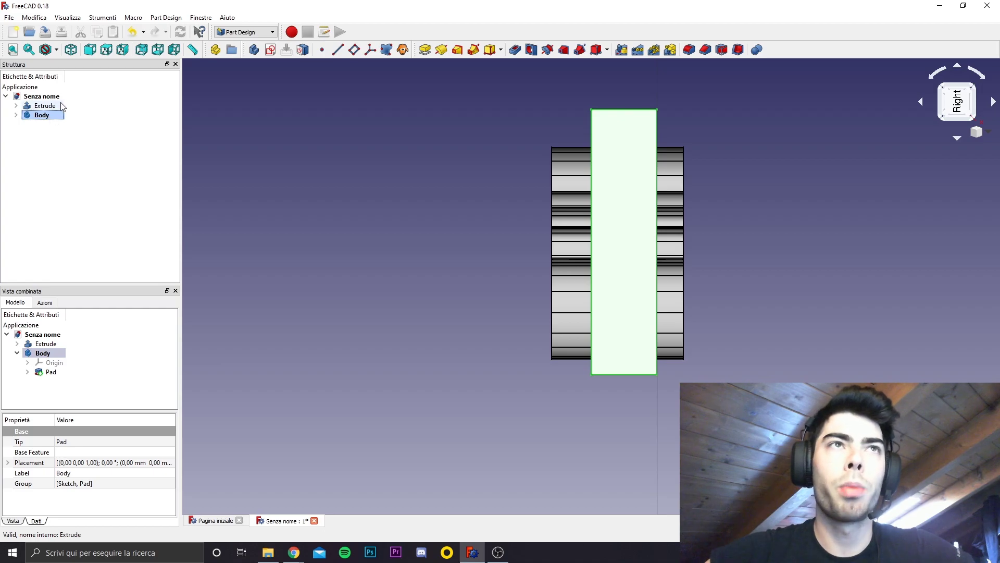
{"action": "left_click", "coordinate": [57, 107], "text": "ctrl"}
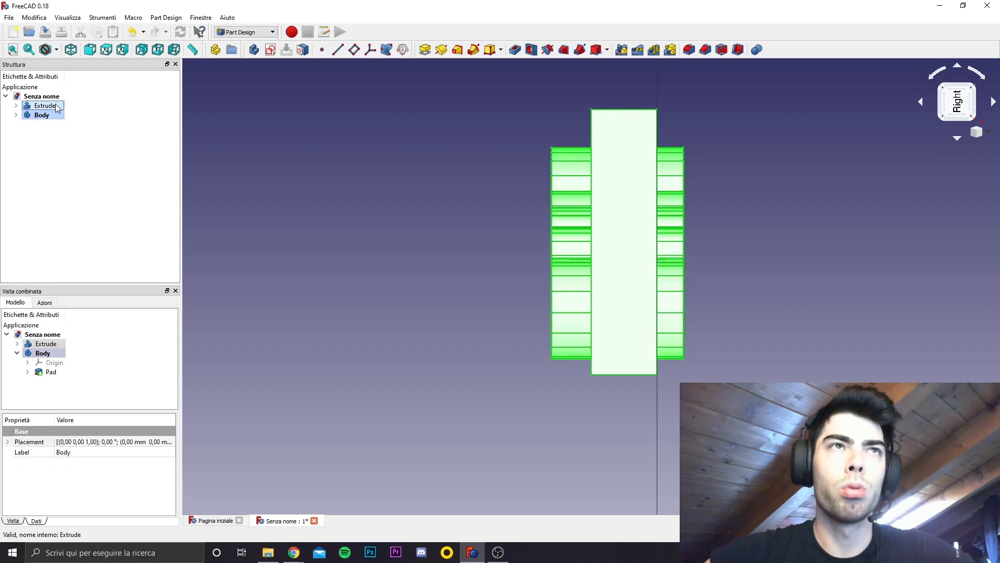
{"action": "left_click", "coordinate": [244, 32]}
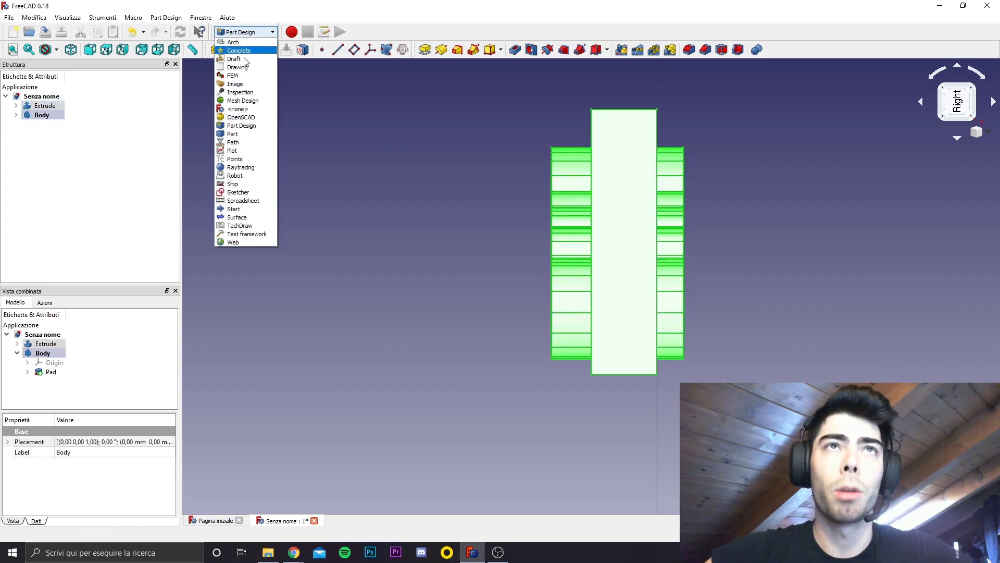
{"action": "left_click", "coordinate": [243, 135]}
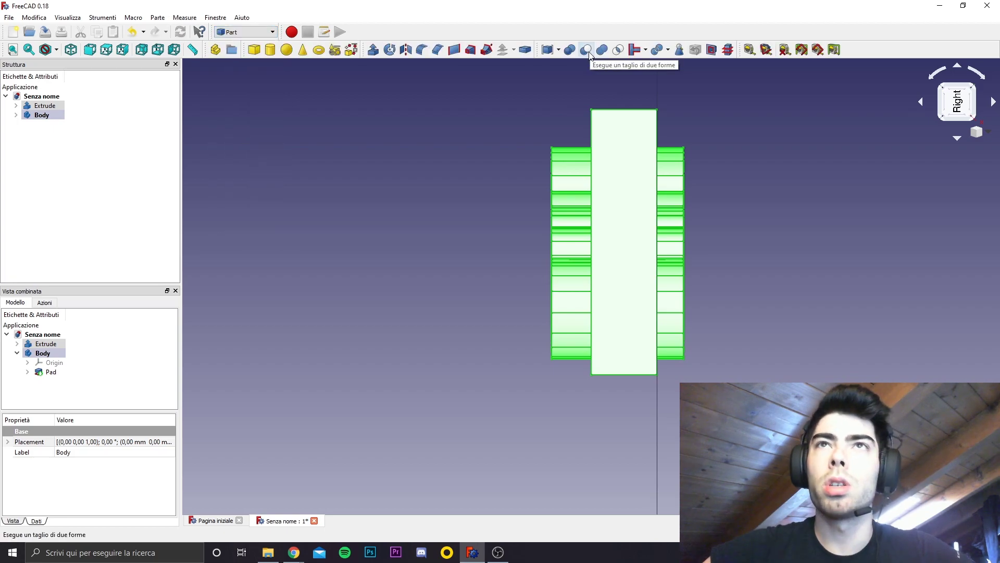
{"action": "left_click", "coordinate": [590, 53]}
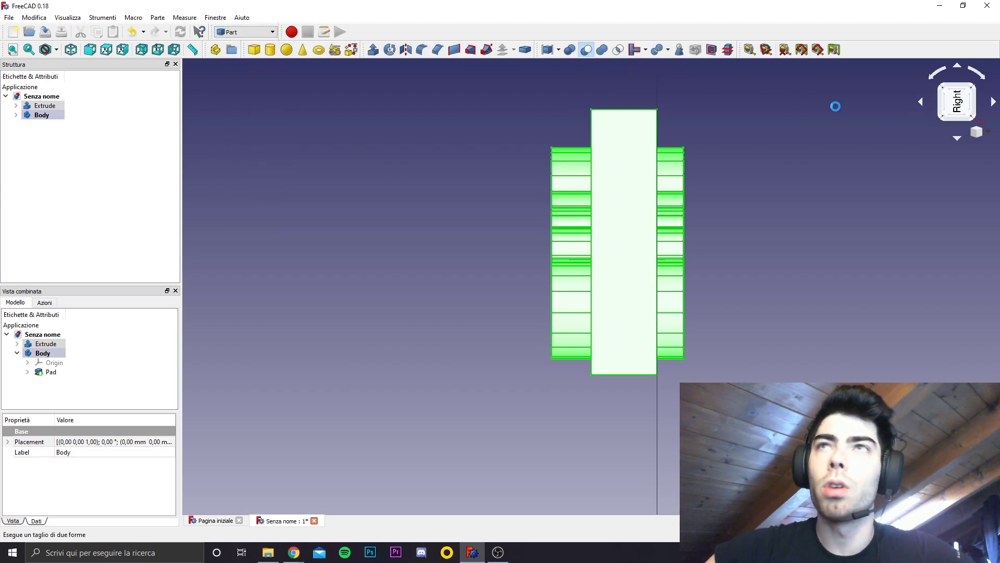
{"action": "left_click", "coordinate": [922, 103]}
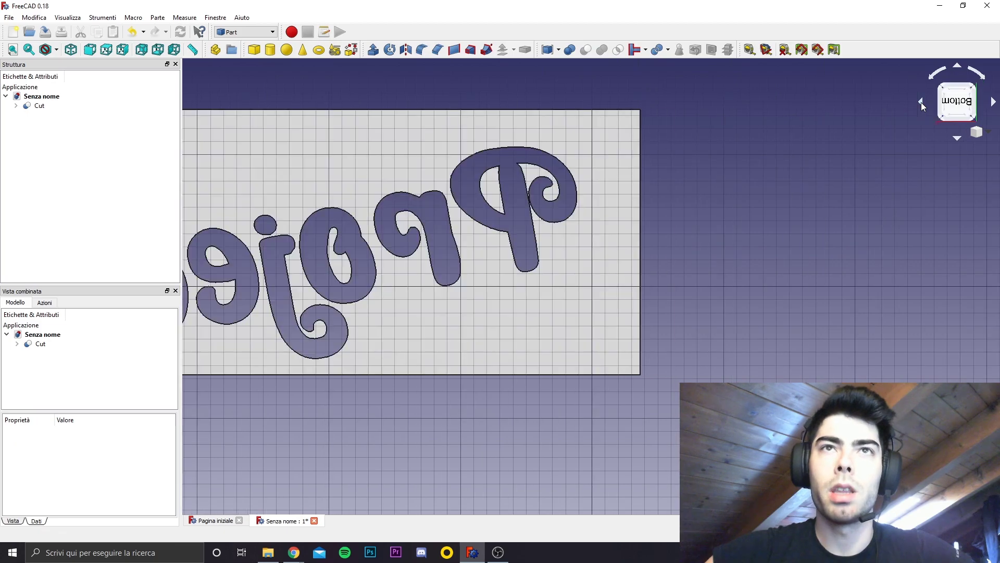
{"action": "scroll", "coordinate": [437, 304], "scroll_direction": "down", "scroll_amount": 2}
{"action": "scroll", "coordinate": [438, 304], "scroll_direction": "down", "scroll_amount": 2}
{"action": "scroll", "coordinate": [438, 304], "scroll_direction": "down", "scroll_amount": 2}
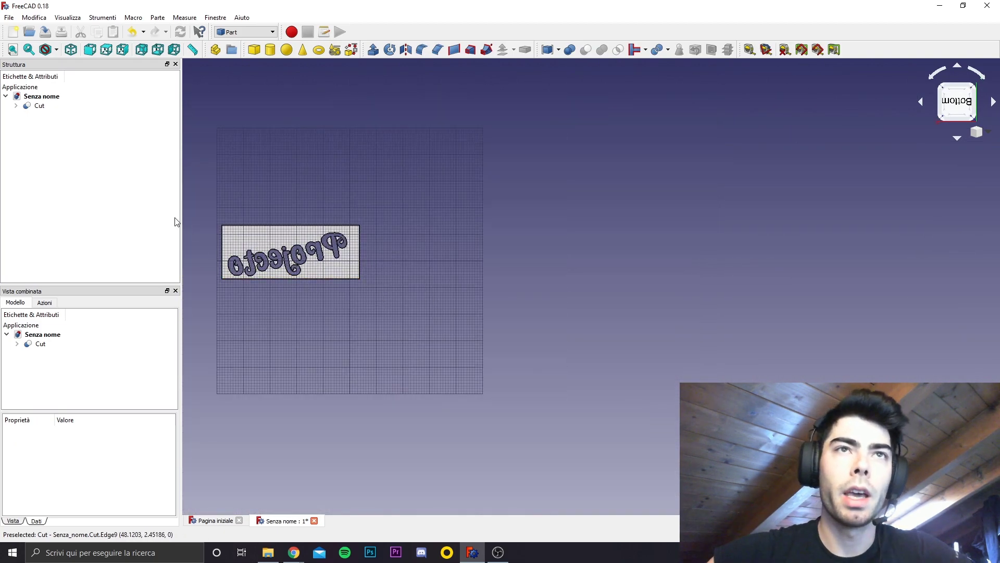
{"action": "scroll", "coordinate": [252, 230], "scroll_direction": "up", "scroll_amount": 5}
{"action": "scroll", "coordinate": [241, 245], "scroll_direction": "down", "scroll_amount": 2}
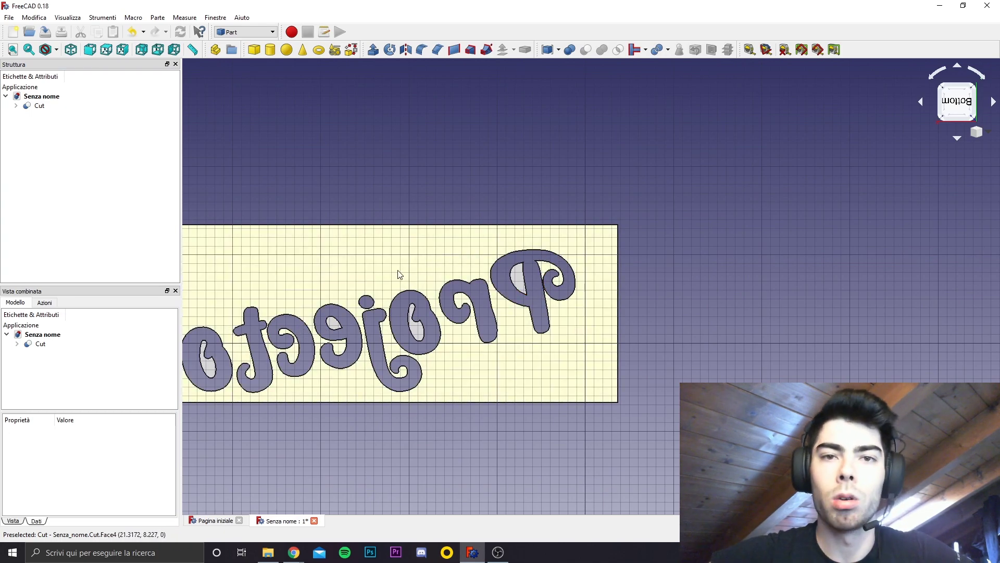
{"action": "middle_click_drag", "start_coordinate": [400, 275], "coordinate": [448, 278]}
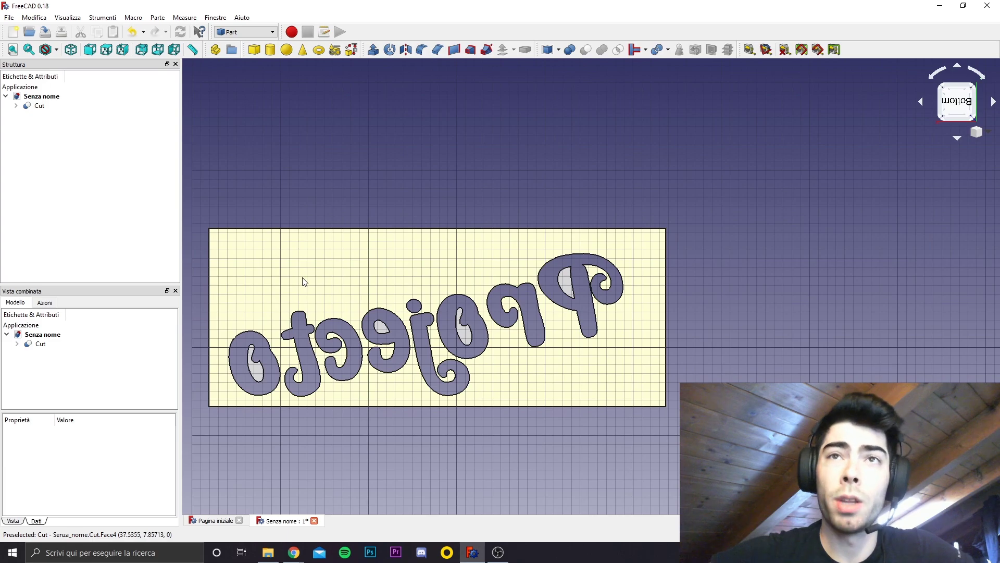